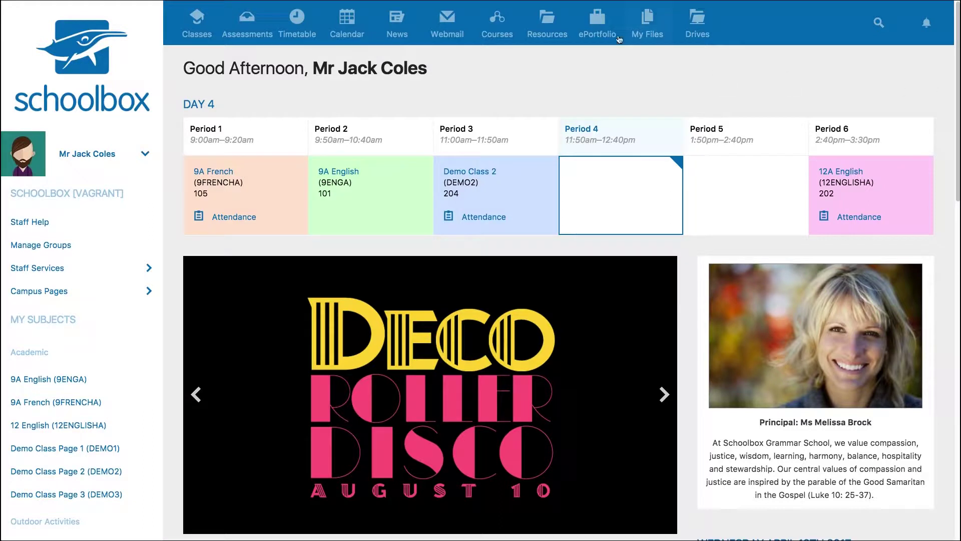
Step: Go to Resources and expand Student Pages to show its subfolders and folder details
left_click(557, 25)
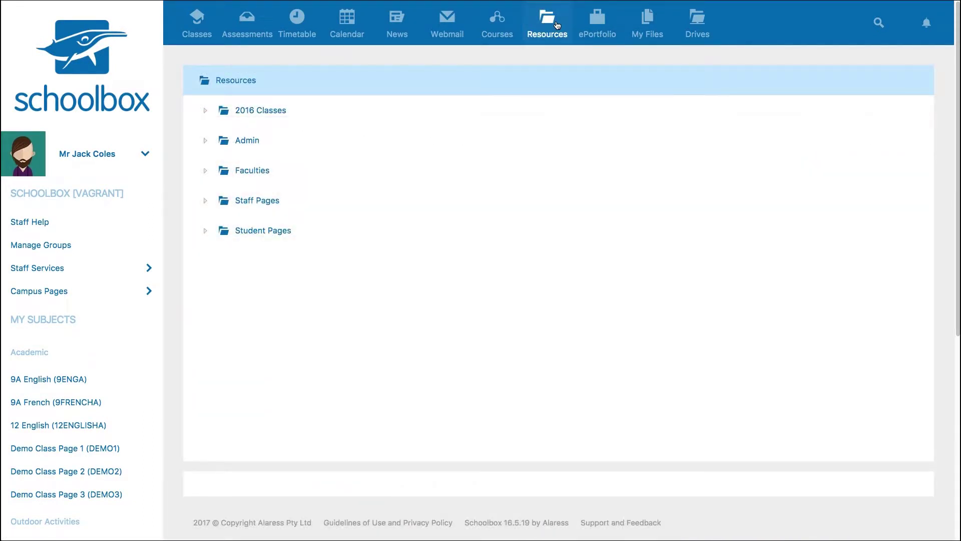
left_click(207, 232)
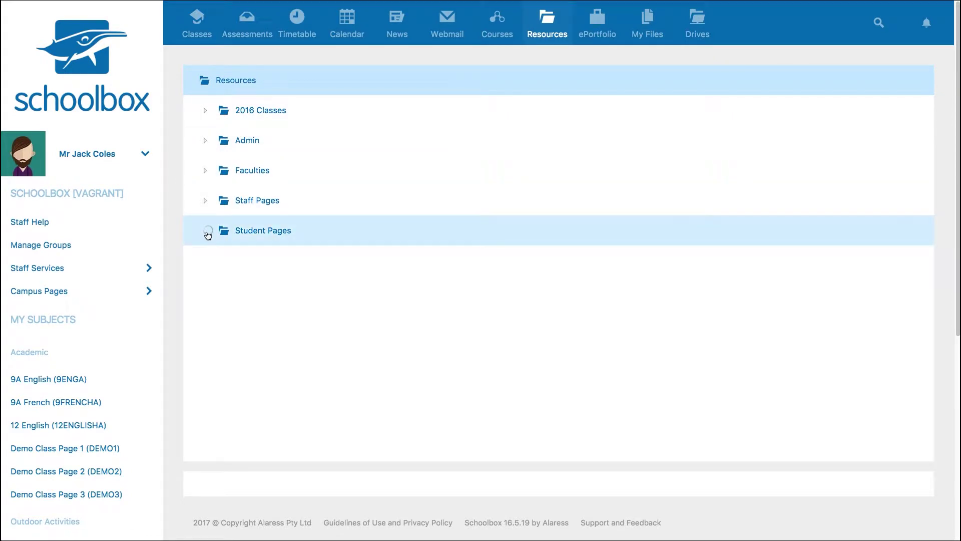
left_click(246, 232)
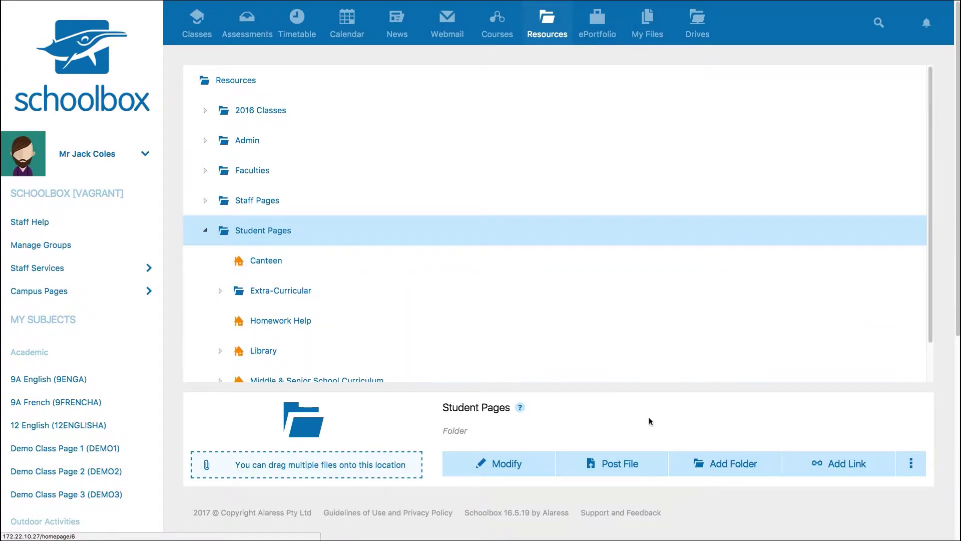
Step: Add a folder named 'Robotics Cup' with the Extra-Curricular template and google-boston-dynamics-robot.jpg as cover image
left_click(720, 465)
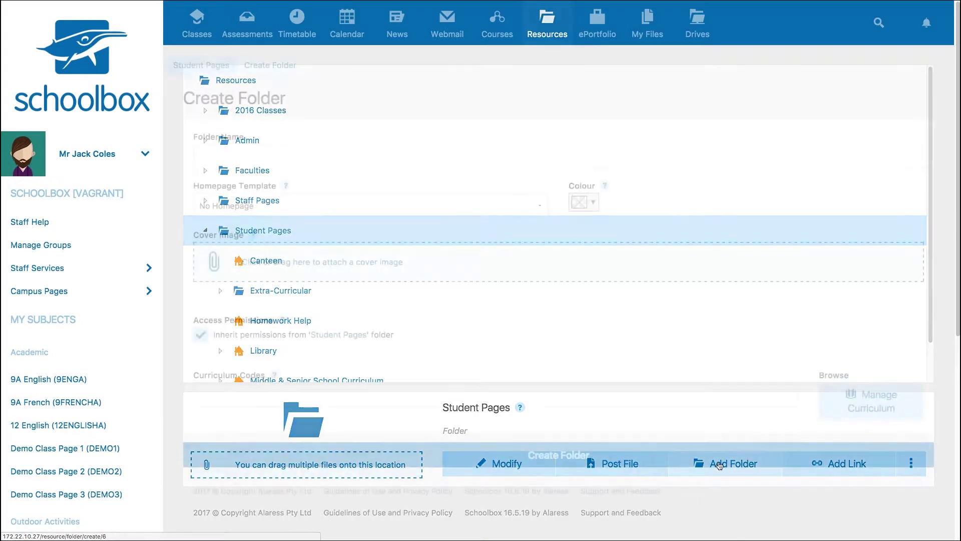
type("Robotics Cup")
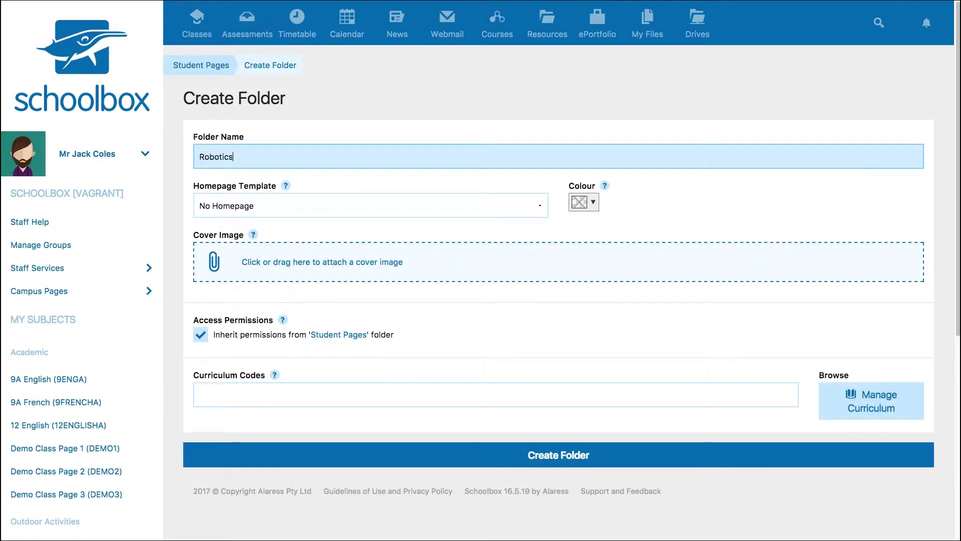
left_click(536, 205)
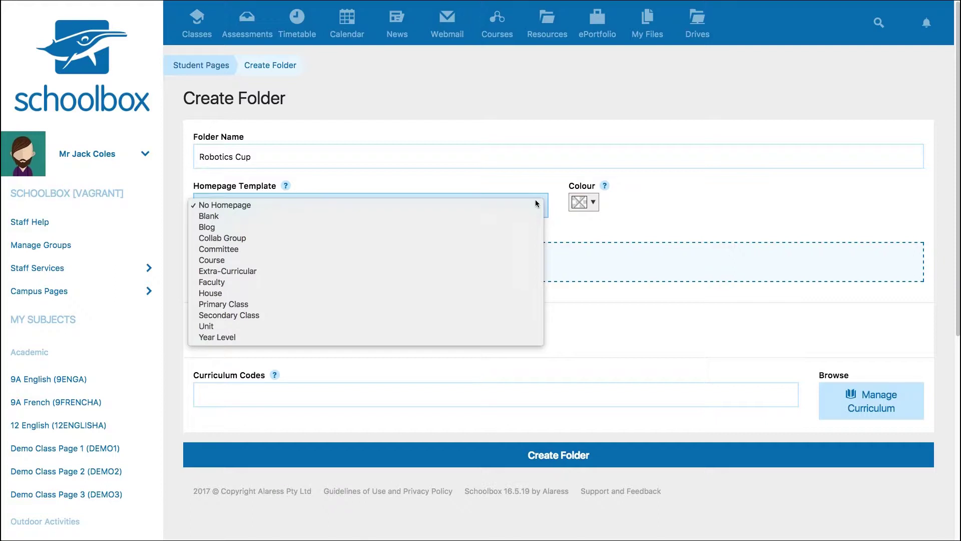
left_click(507, 271)
left_click_drag(938, 399, 732, 263)
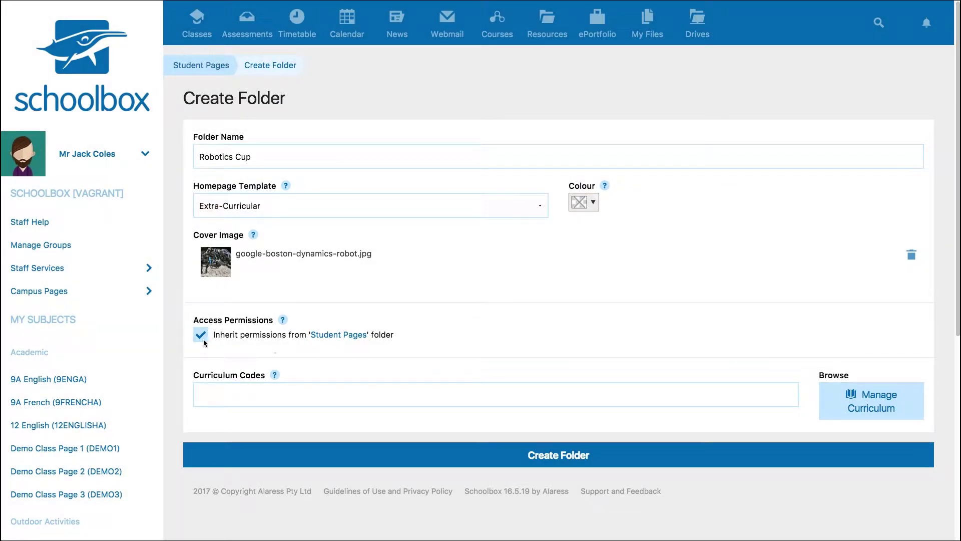
Step: Stop inheriting Student Pages permissions and set Senior Student access to None
left_click(203, 338)
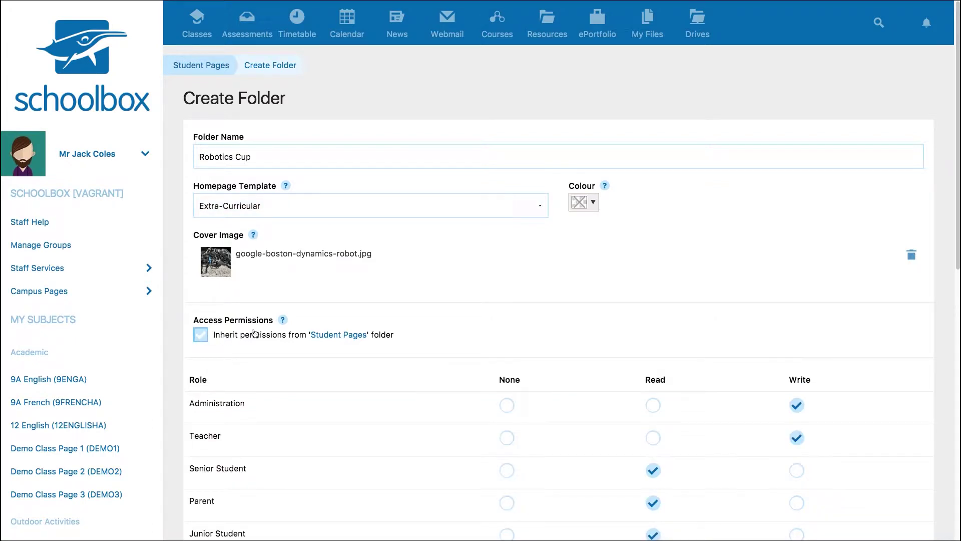
left_click_drag(956, 96, 957, 240)
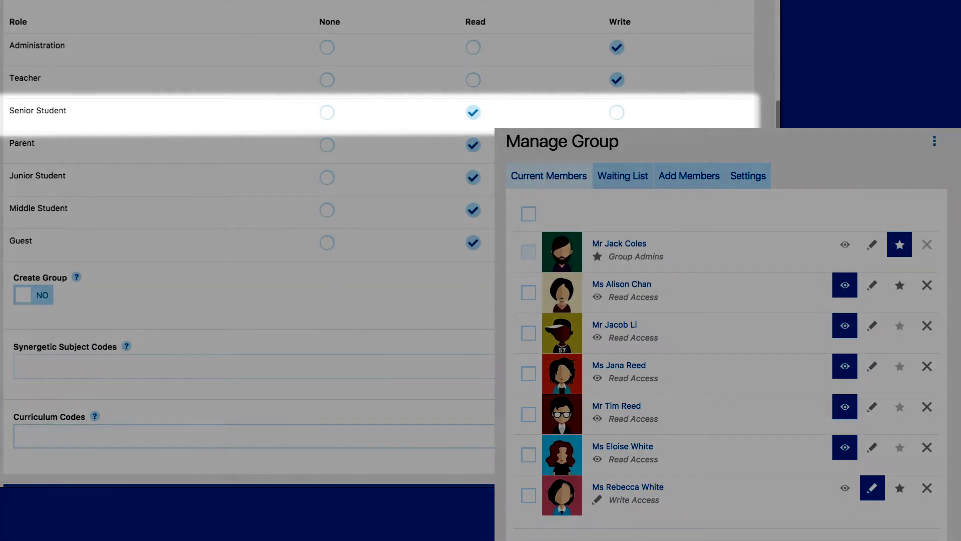
left_click(327, 112)
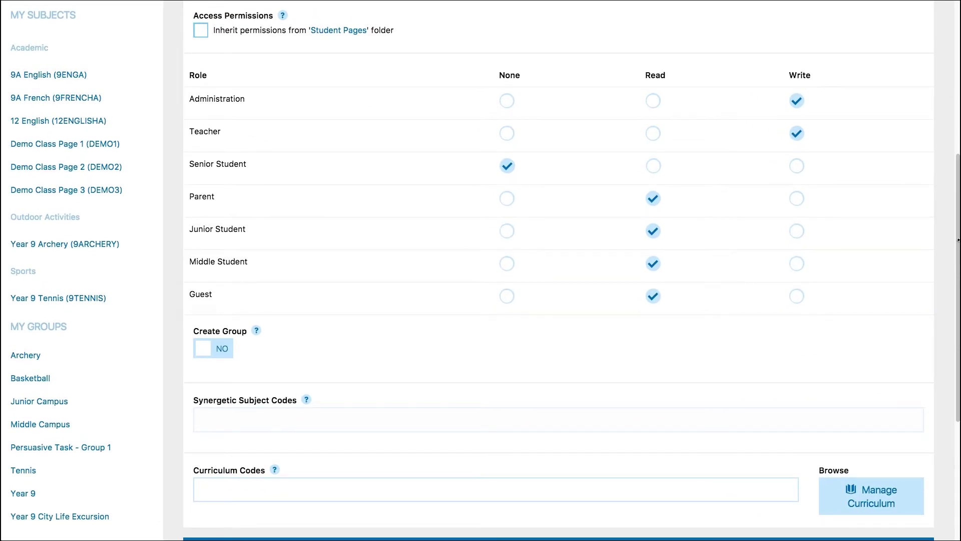
Step: Set Create Group to YES and create the Robotics Cup folder
left_click(251, 345)
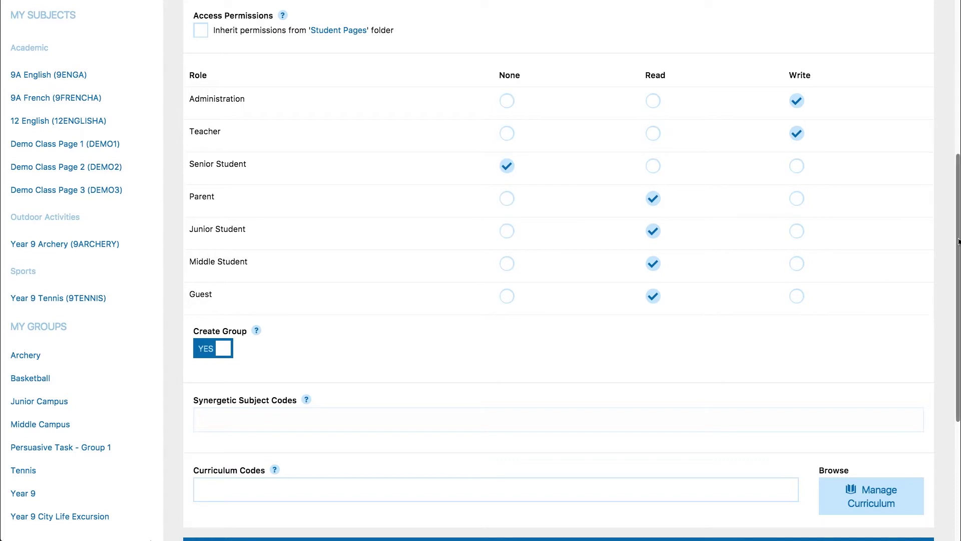
scroll(958, 242, "down", 2)
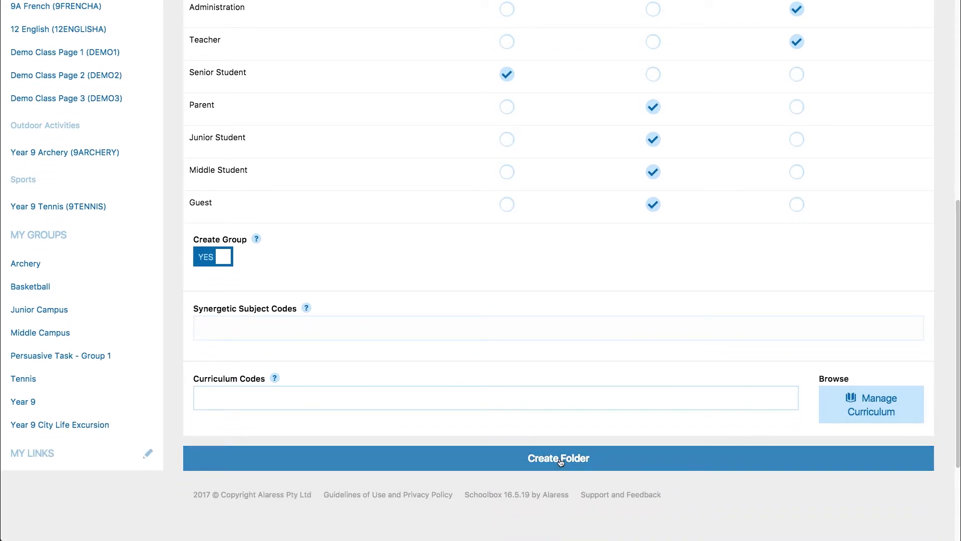
left_click(561, 459)
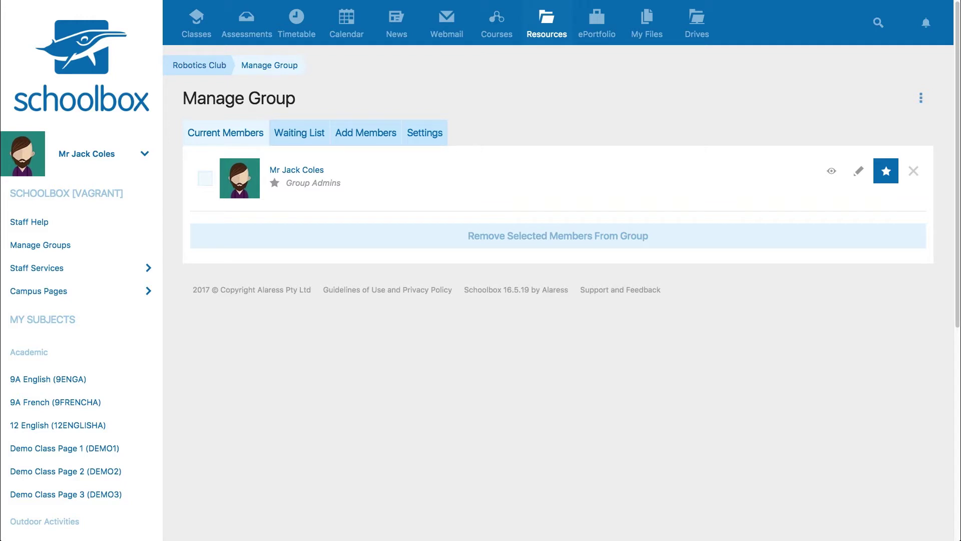
Step: Browse the Add Members options, then search the Year 9 student by name and add them
left_click(372, 140)
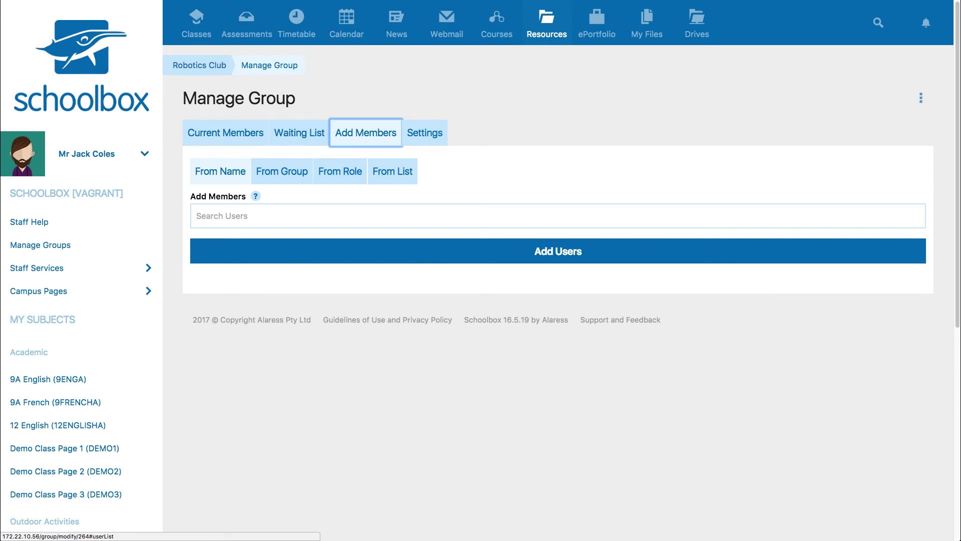
left_click(305, 172)
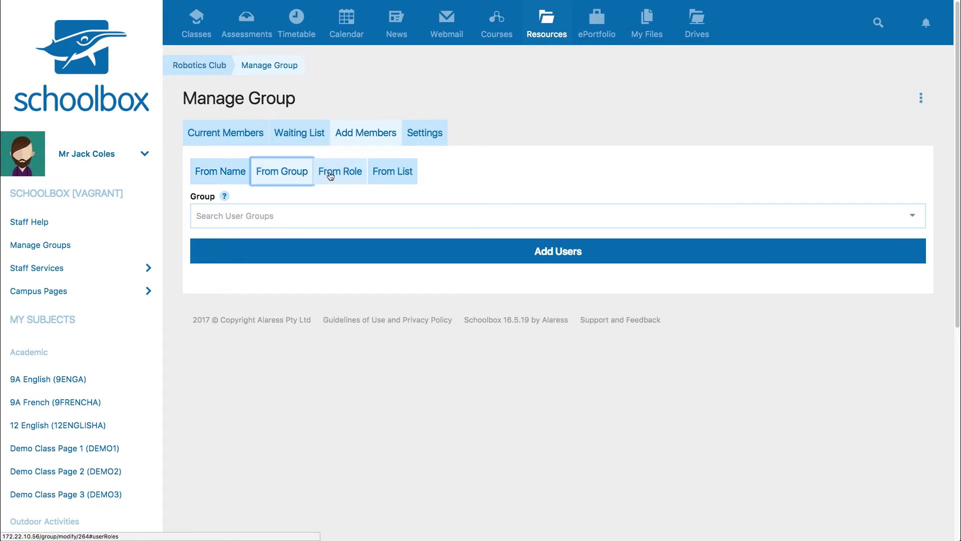
left_click(328, 177)
left_click(391, 170)
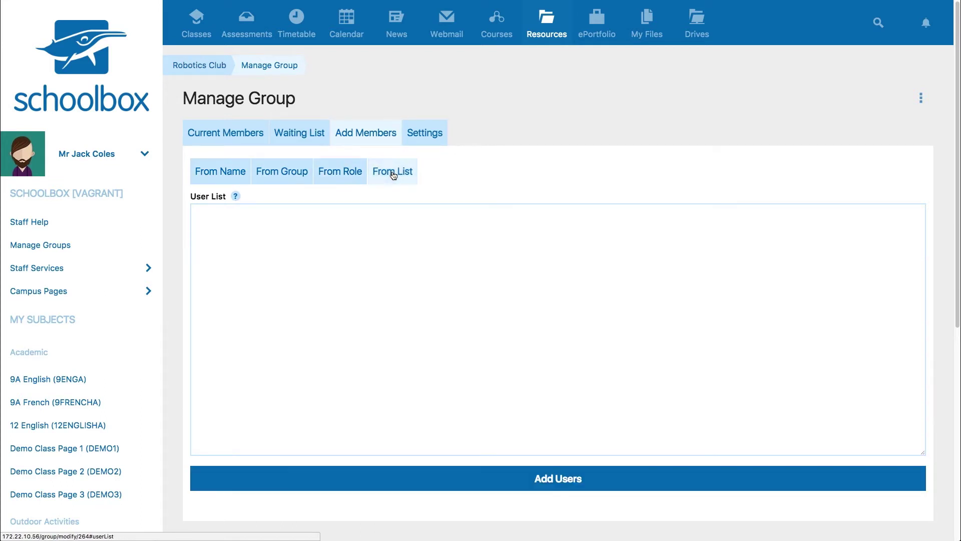
left_click(220, 172)
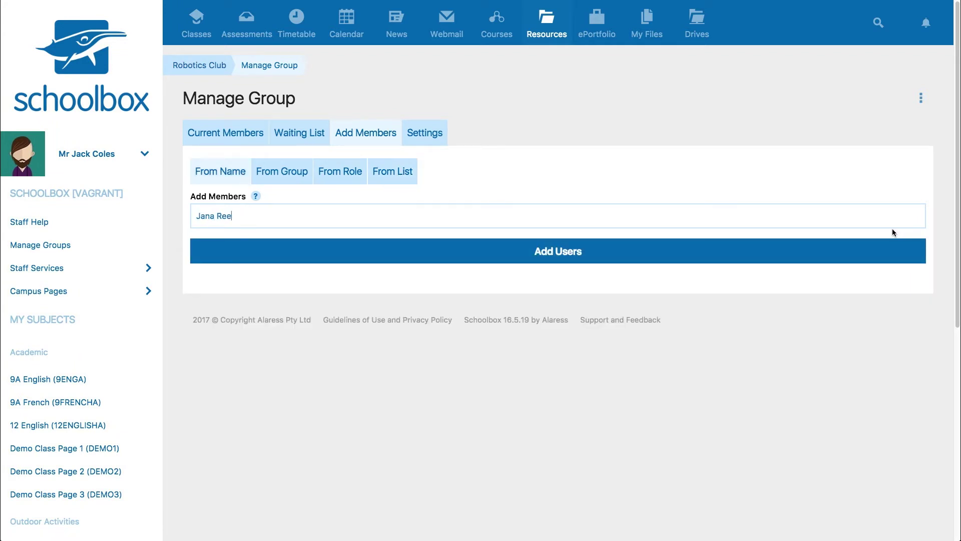
left_click(812, 231)
left_click(571, 250)
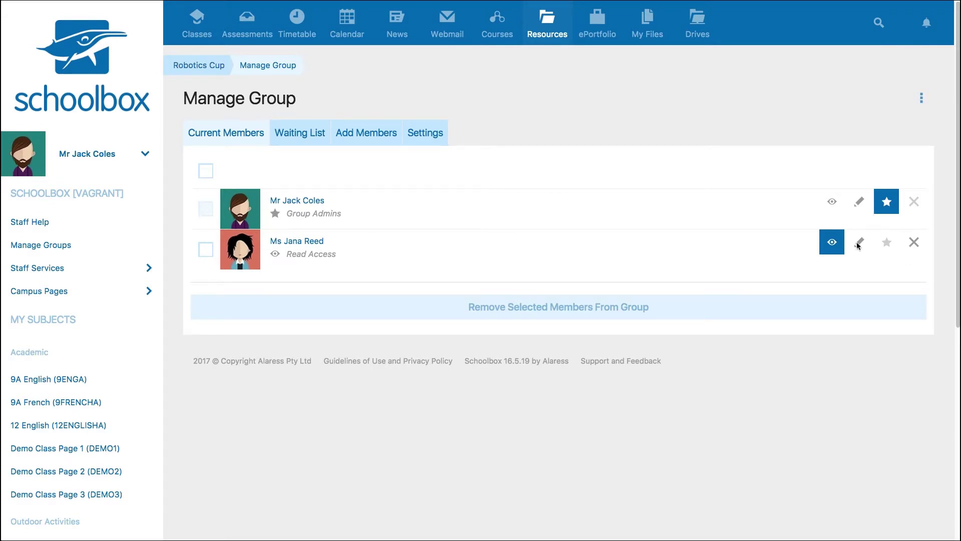
Step: Change the Year 9 student's membership from Read Access to Write Access
left_click(865, 245)
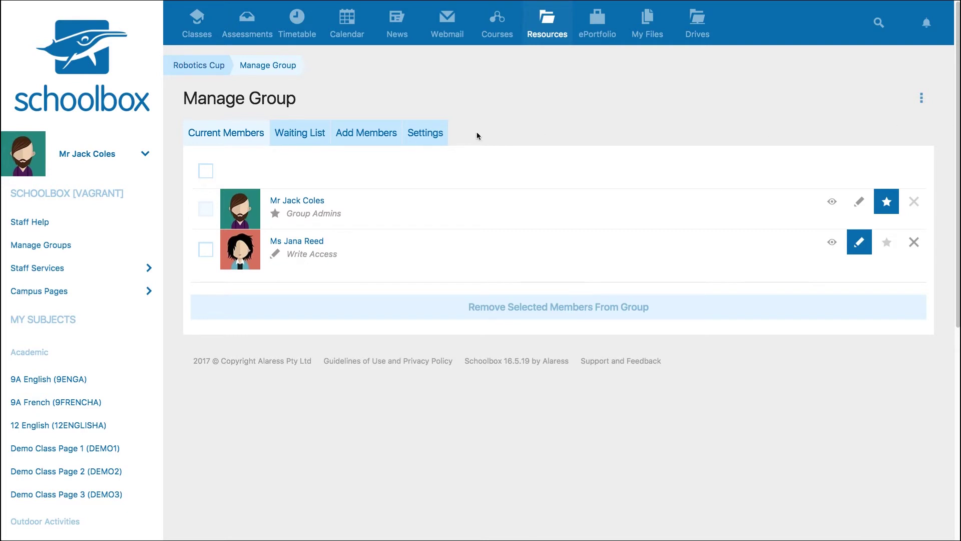
Step: In the group's Settings, set Access to Moderated
left_click(426, 138)
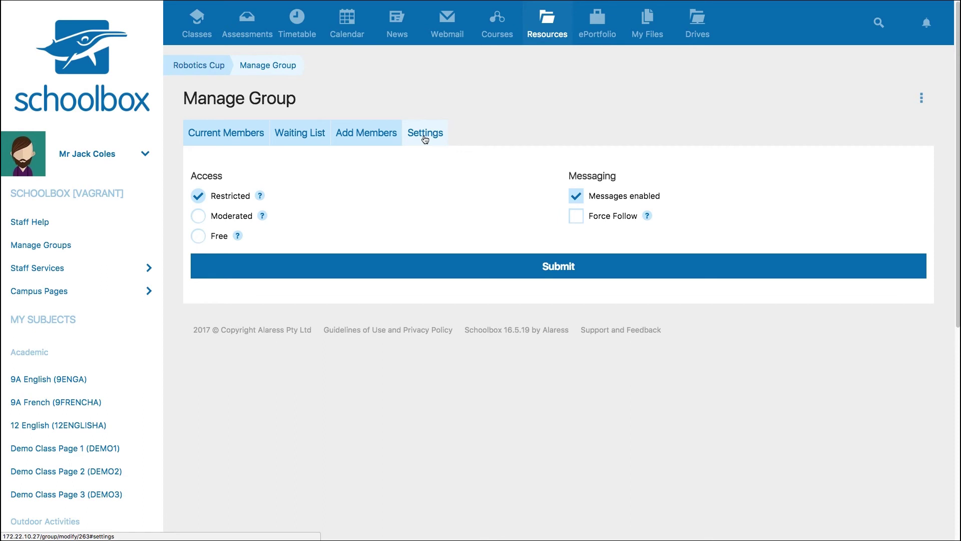
left_click(198, 217)
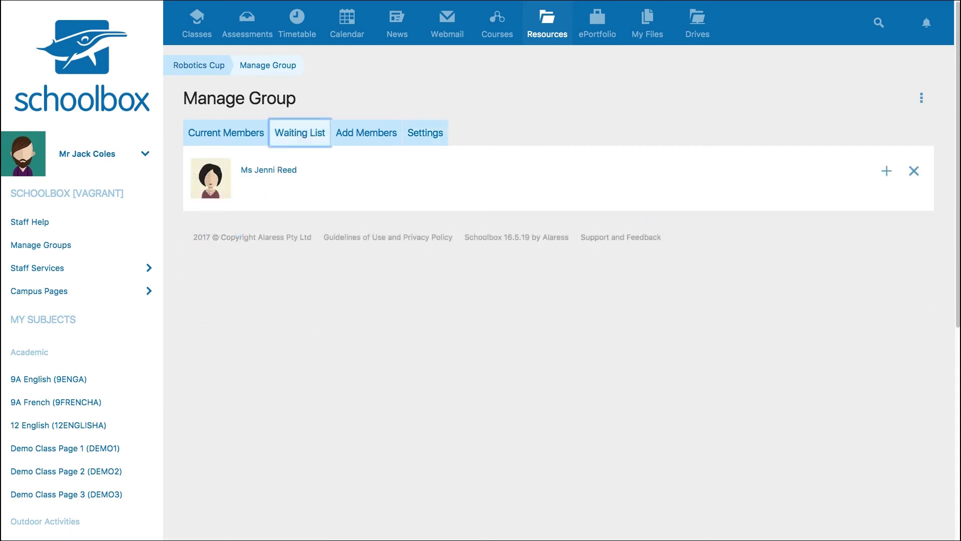
Step: Accept the waiting parent and view the three current members
left_click(887, 172)
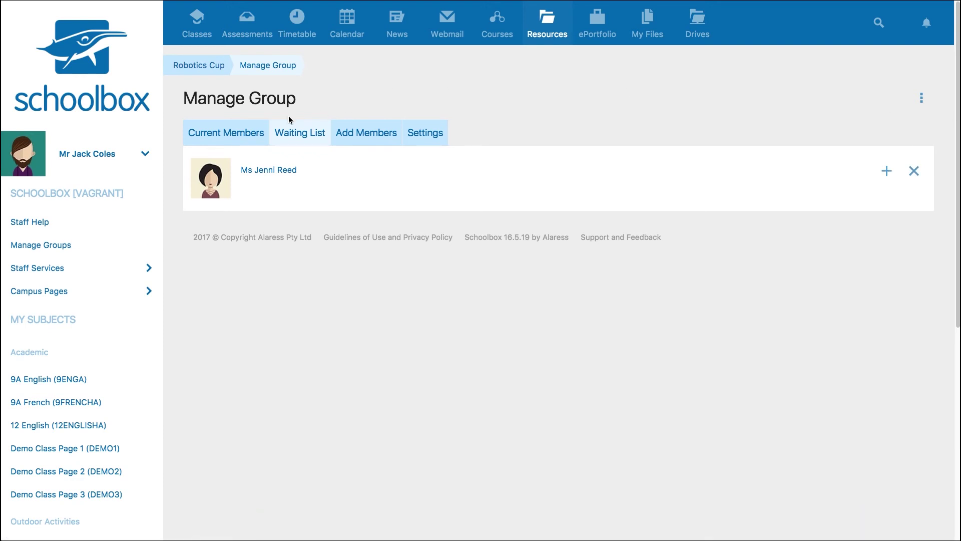
left_click(247, 134)
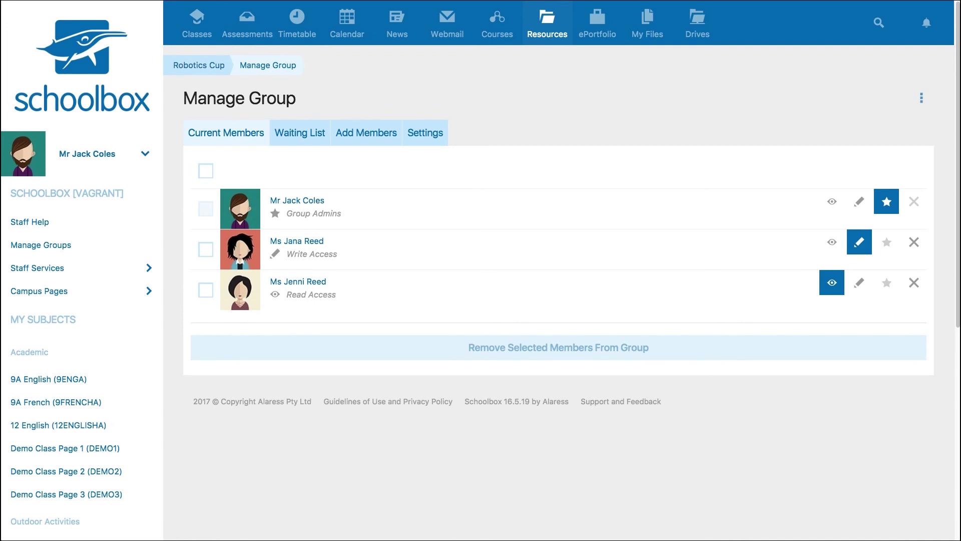
Step: On the Robotics Cup page, add three robot images to the Image Gallery and open the page menu
left_click(212, 66)
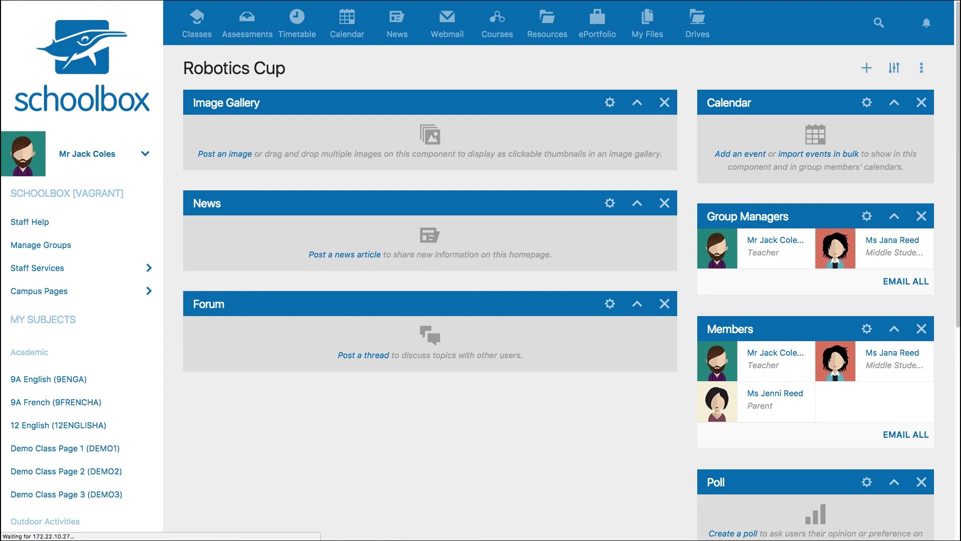
left_click_drag(436, 147, 407, 146)
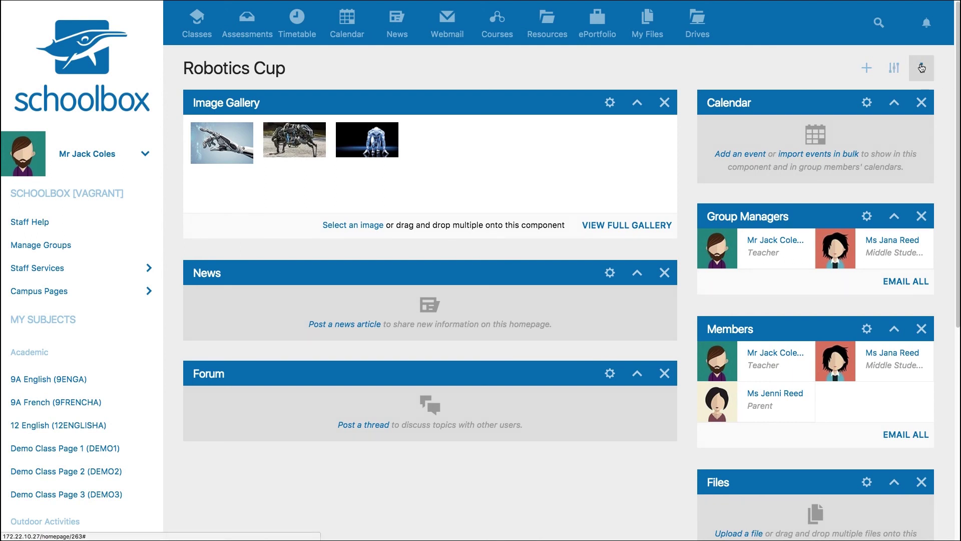
left_click(922, 67)
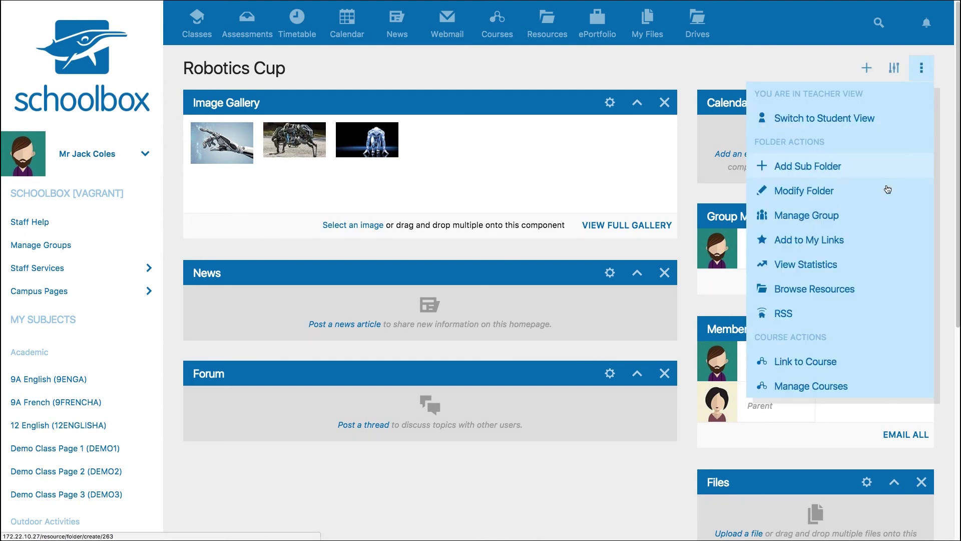